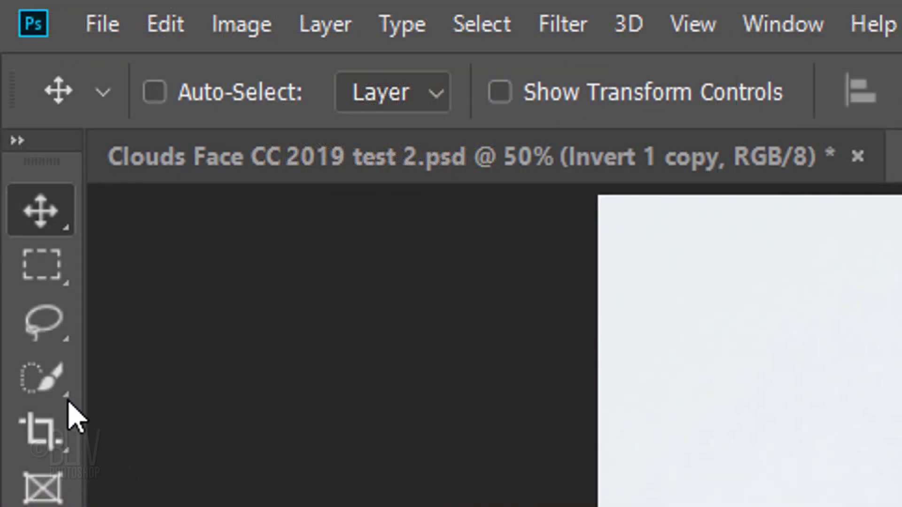
Step: Use the Quick Selection Tool to select the woman's head, hair and flower crown, excluding the grey background
{"action": "left_click", "coordinate": [12, 96]}
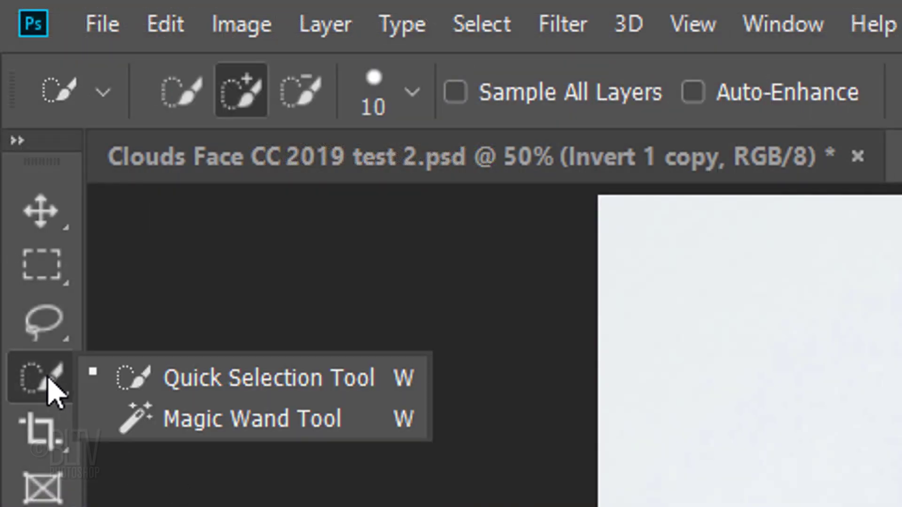
{"action": "left_click", "coordinate": [252, 383]}
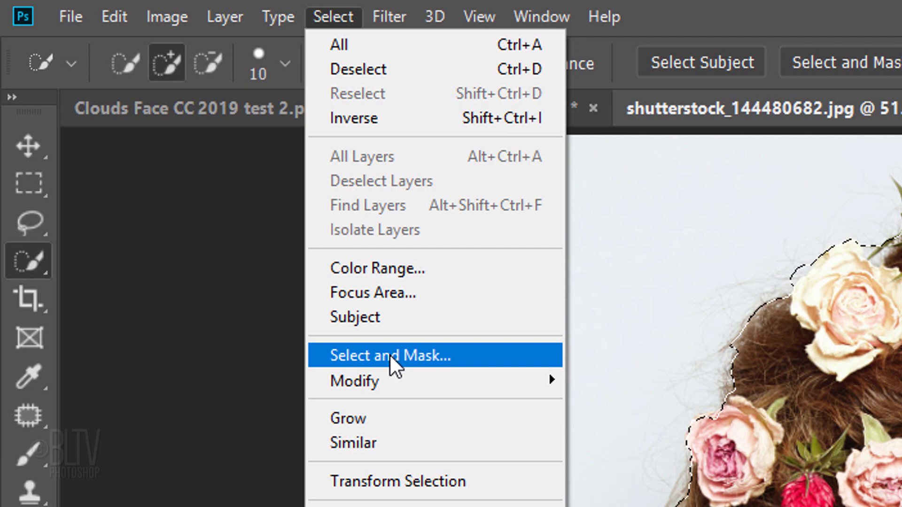
Step: Open the older Refine Edge dialog and enable Smart Radius at 3.2 px
{"action": "key", "text": "shift"}
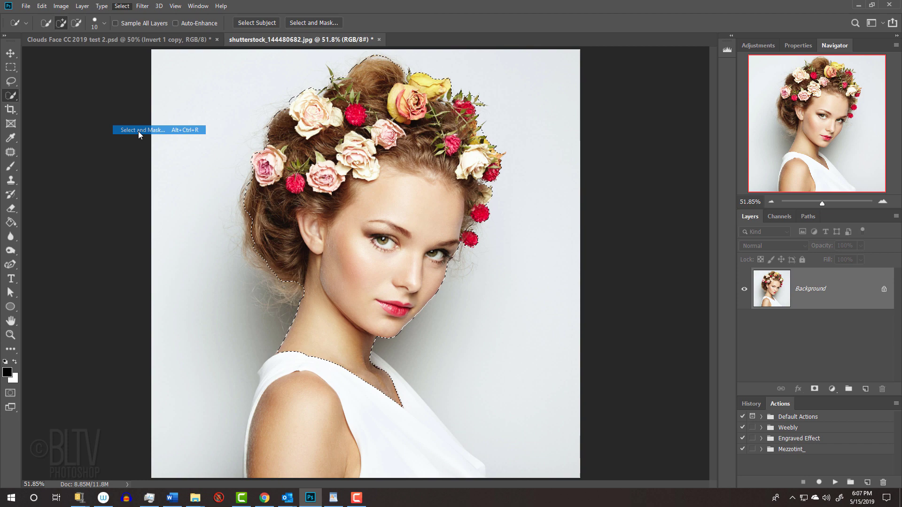
{"action": "left_click", "coordinate": [390, 356], "text": "shift"}
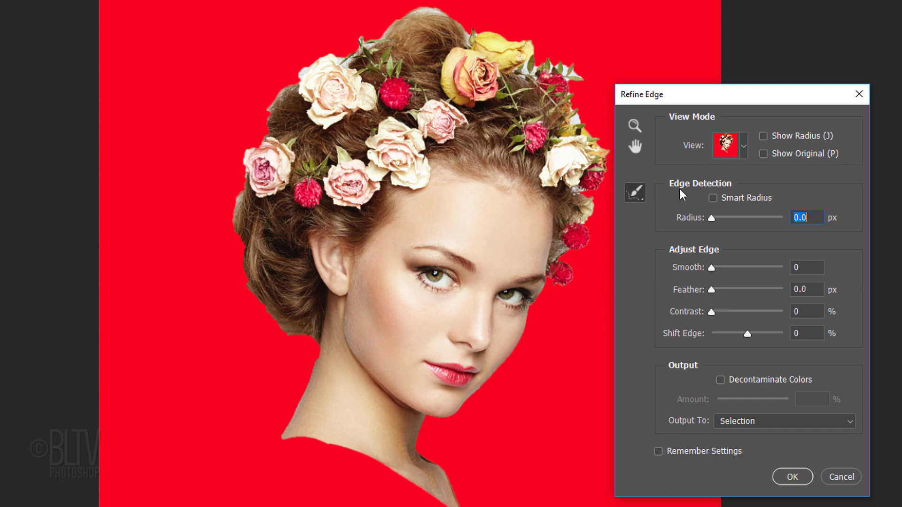
{"action": "left_click", "coordinate": [712, 198]}
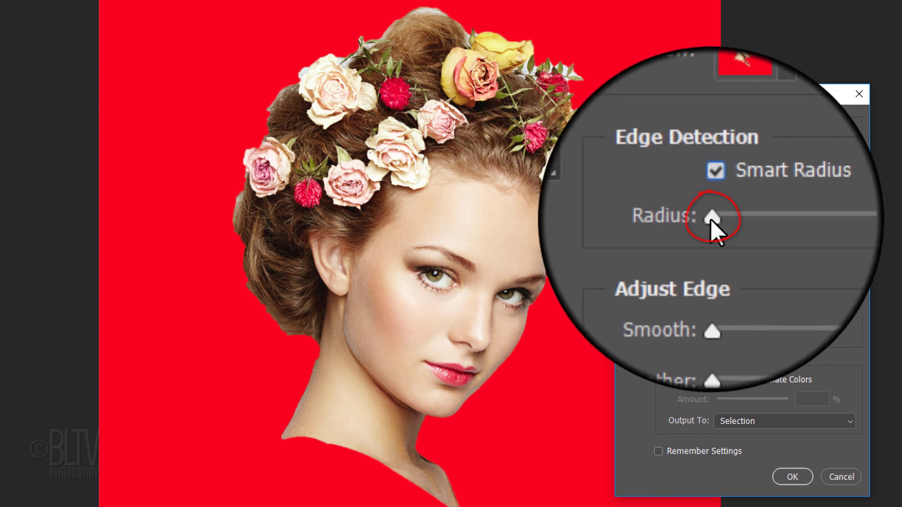
{"action": "left_click_drag", "start_coordinate": [712, 218], "coordinate": [723, 218]}
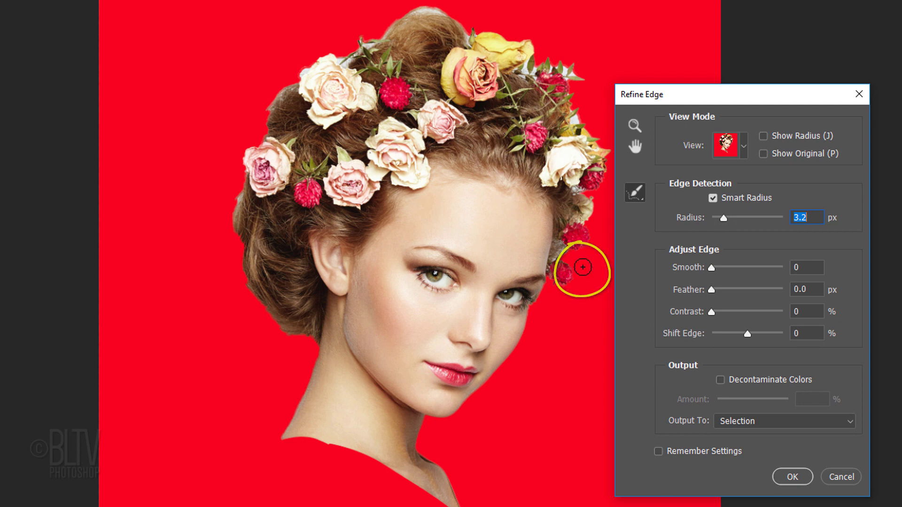
Step: Resize the refine brush and brush the edge along the red flowers
{"action": "key", "text": "Caps_Lock"}
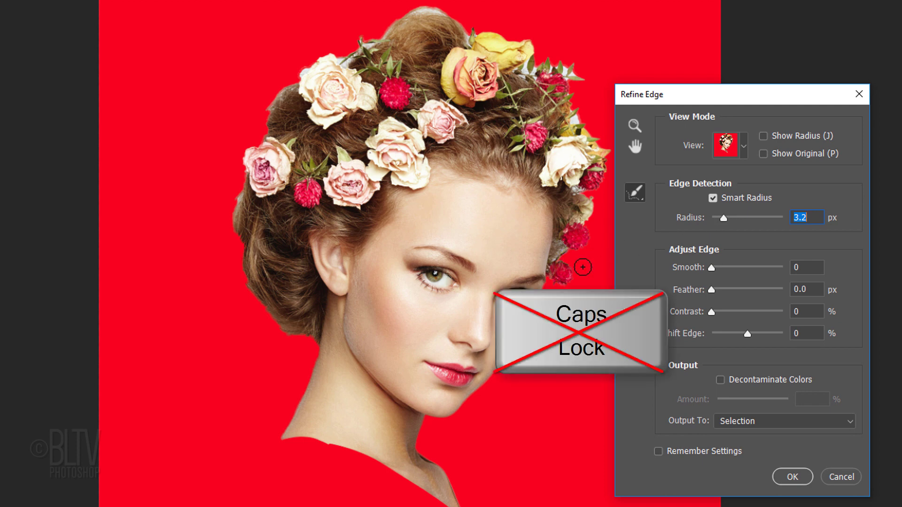
{"action": "key", "text": "bracketright"}
{"action": "key", "text": "bracketleft"}
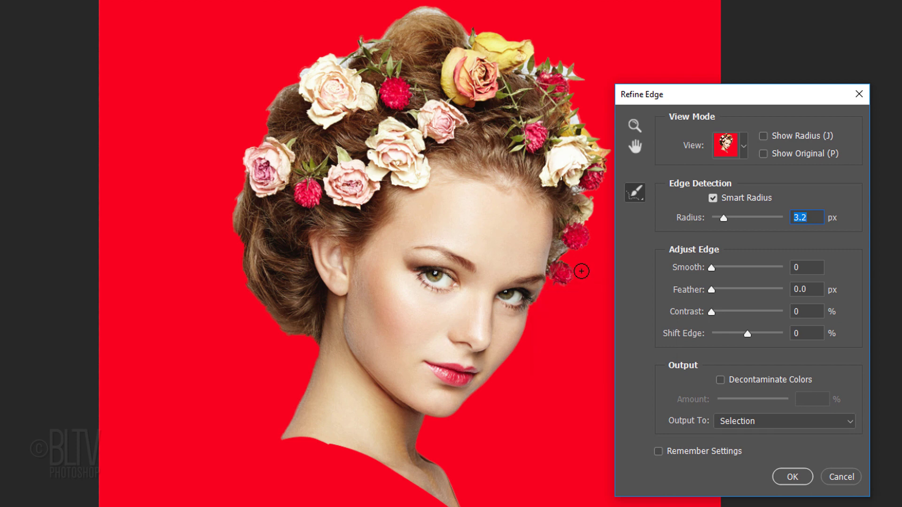
{"action": "mouse_move", "coordinate": [577, 272]}
{"action": "left_mouse_down"}
{"action": "mouse_move", "coordinate": [564, 253]}
{"action": "mouse_move", "coordinate": [587, 238]}
{"action": "mouse_move", "coordinate": [603, 171]}
{"action": "mouse_move", "coordinate": [566, 62]}
{"action": "mouse_move", "coordinate": [417, 9]}
{"action": "mouse_move", "coordinate": [278, 89]}
{"action": "mouse_move", "coordinate": [242, 182]}
{"action": "mouse_move", "coordinate": [227, 234]}
{"action": "mouse_move", "coordinate": [232, 282]}
{"action": "mouse_move", "coordinate": [302, 338]}
{"action": "left_mouse_up"}
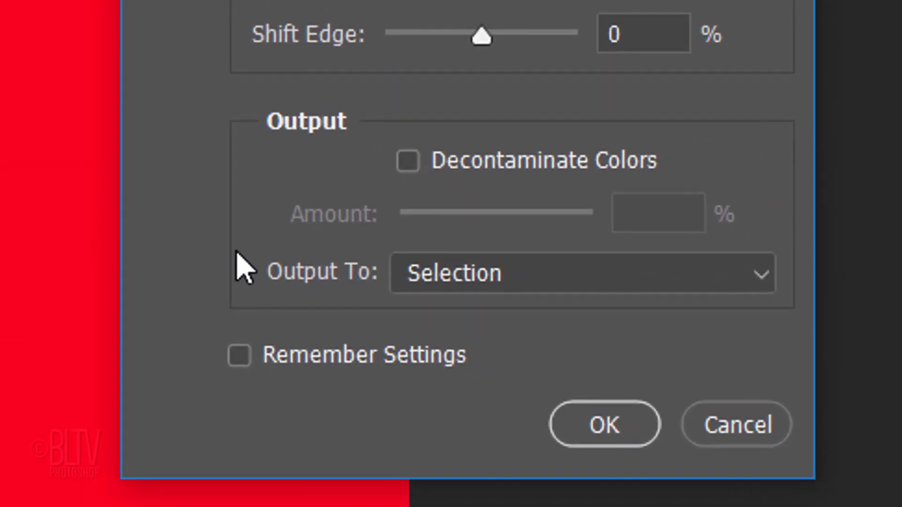
Step: Output the refined selection to a New Layer with Layer Mask
{"action": "left_click", "coordinate": [518, 277]}
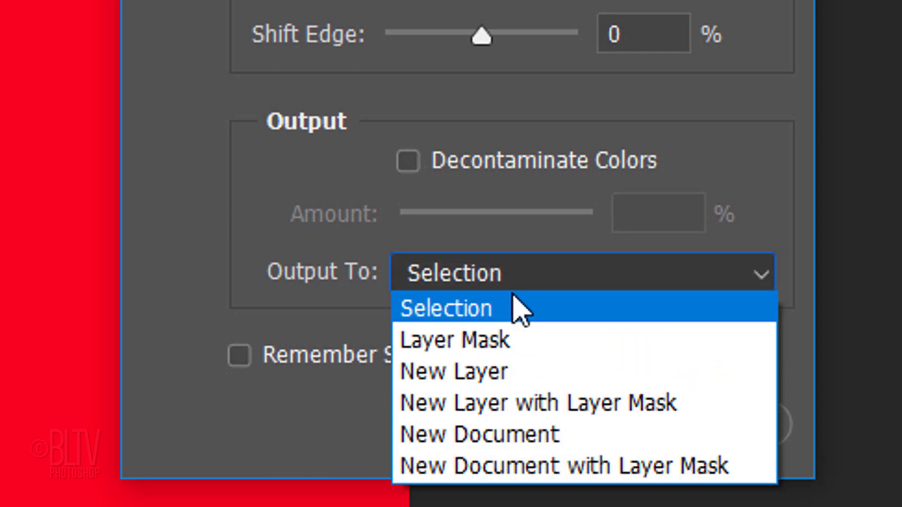
{"action": "left_click", "coordinate": [508, 399]}
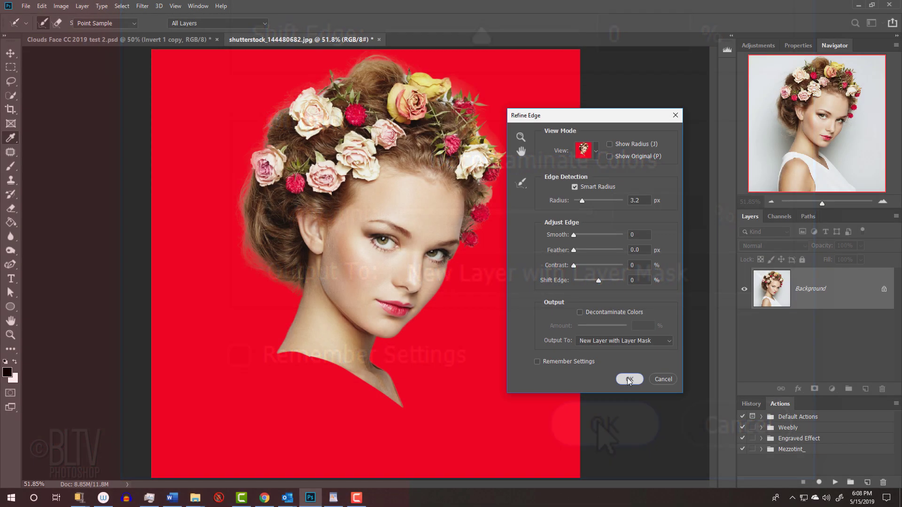
{"action": "left_click", "coordinate": [629, 379]}
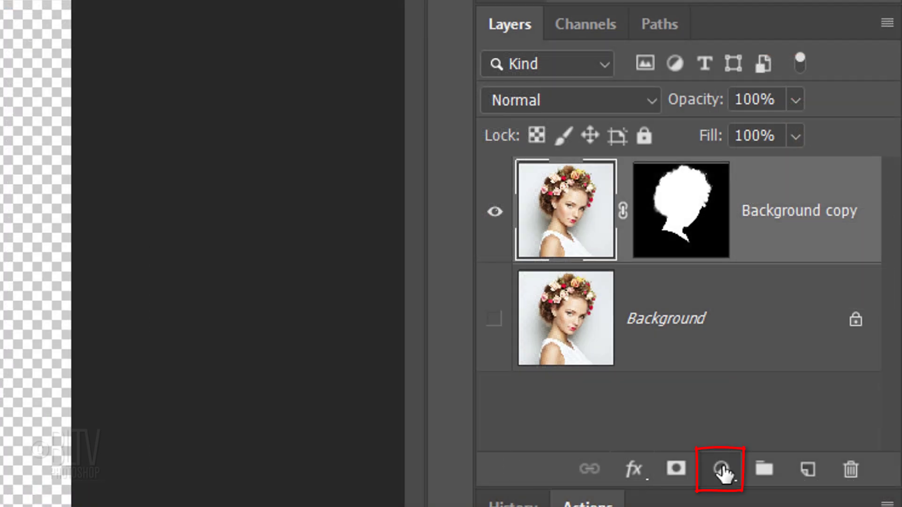
Step: Add a Black & White adjustment layer, then an Invert adjustment layer above it
{"action": "left_click", "coordinate": [721, 470]}
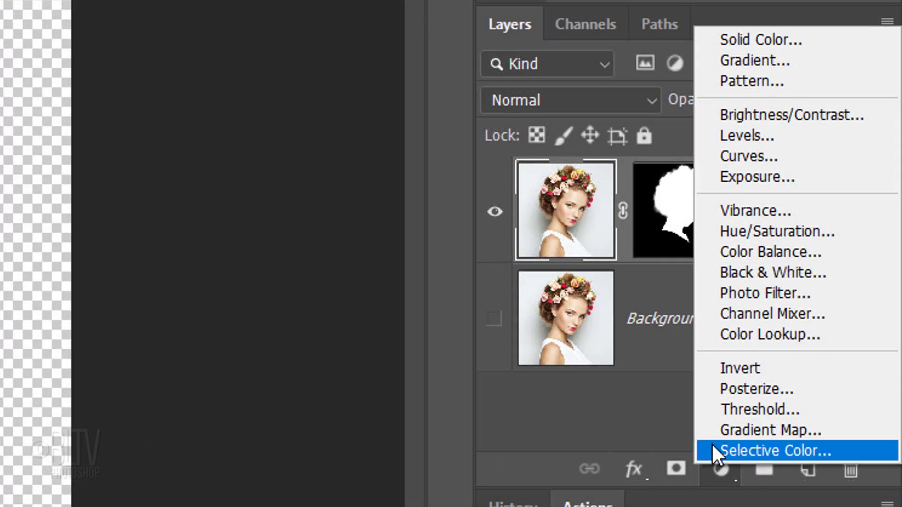
{"action": "left_click", "coordinate": [755, 271]}
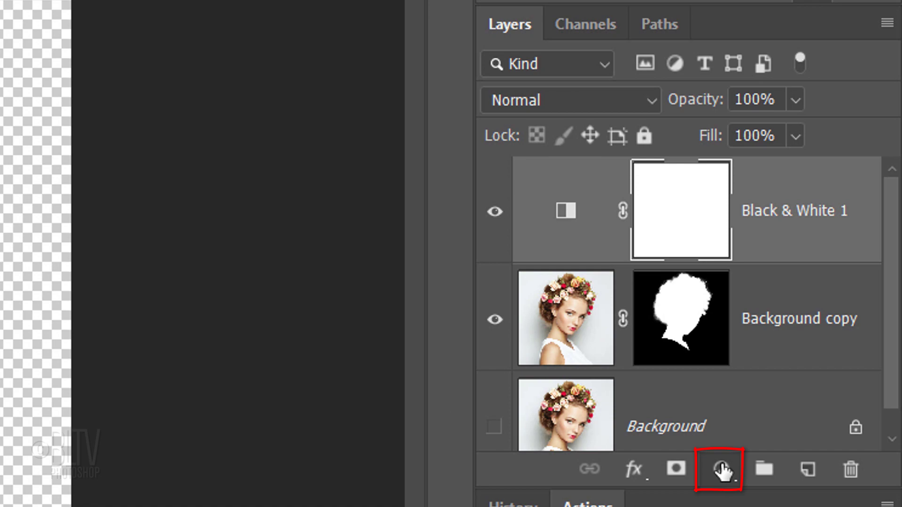
{"action": "left_click", "coordinate": [720, 469]}
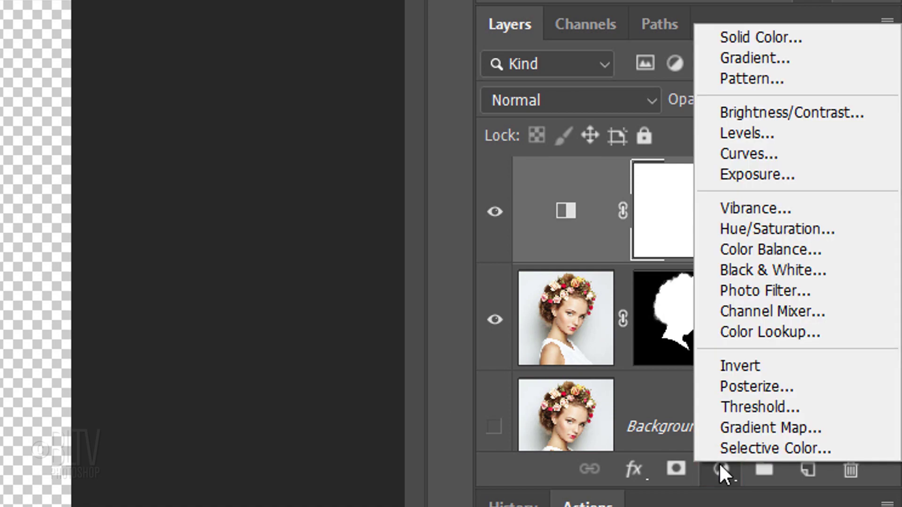
{"action": "left_click", "coordinate": [739, 366]}
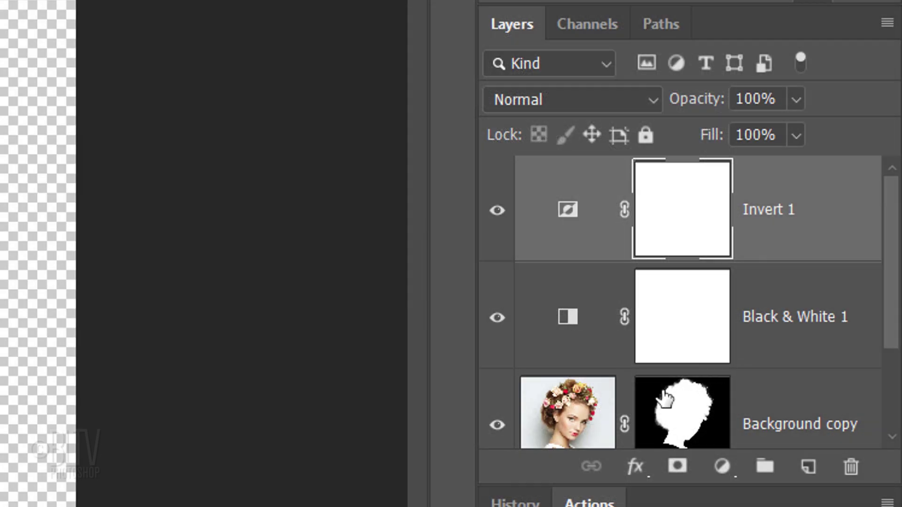
Step: Convert the cut-out and both adjustments into one Invert 1 smart object, then switch to Clouds 2 base.jpg
{"action": "left_click", "coordinate": [567, 416], "text": "shift"}
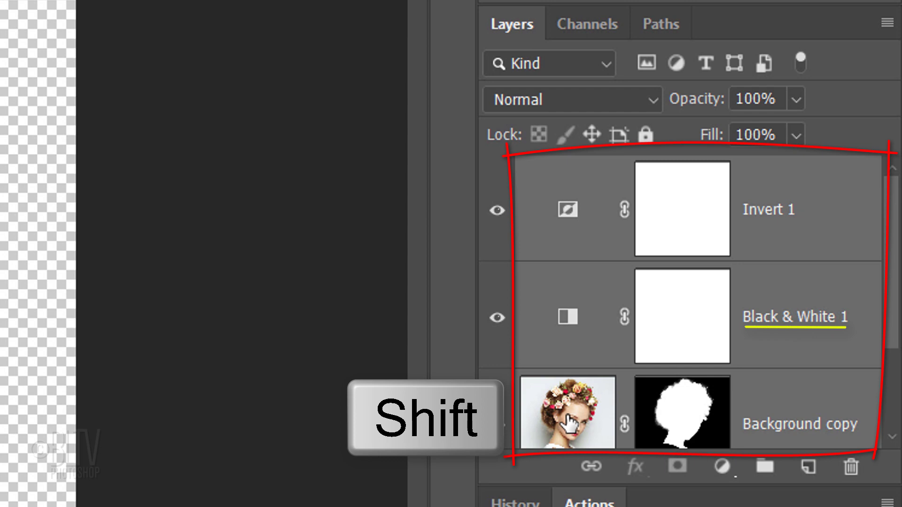
{"action": "left_click", "coordinate": [885, 22]}
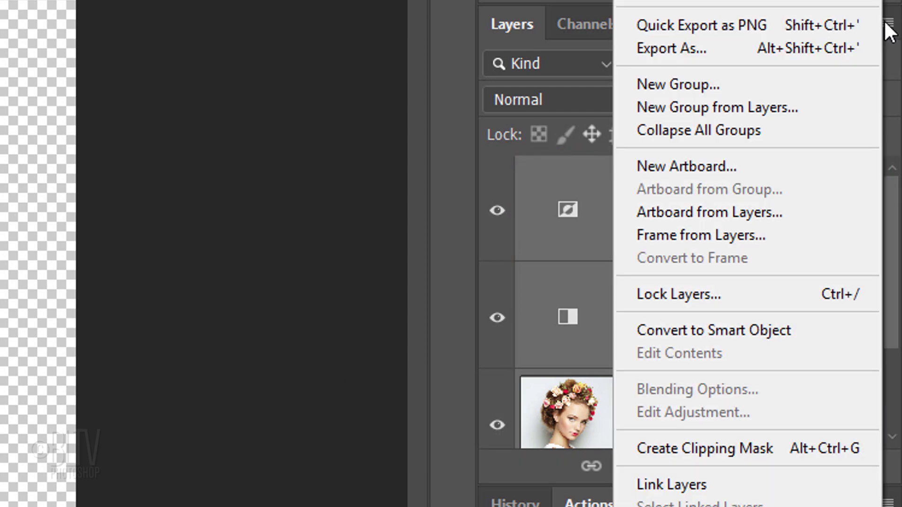
{"action": "left_click", "coordinate": [707, 328]}
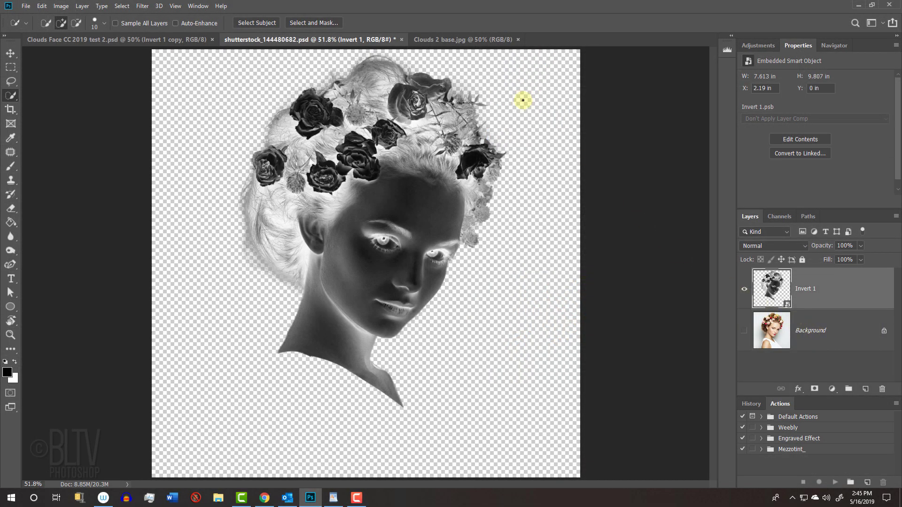
{"action": "left_click", "coordinate": [459, 41]}
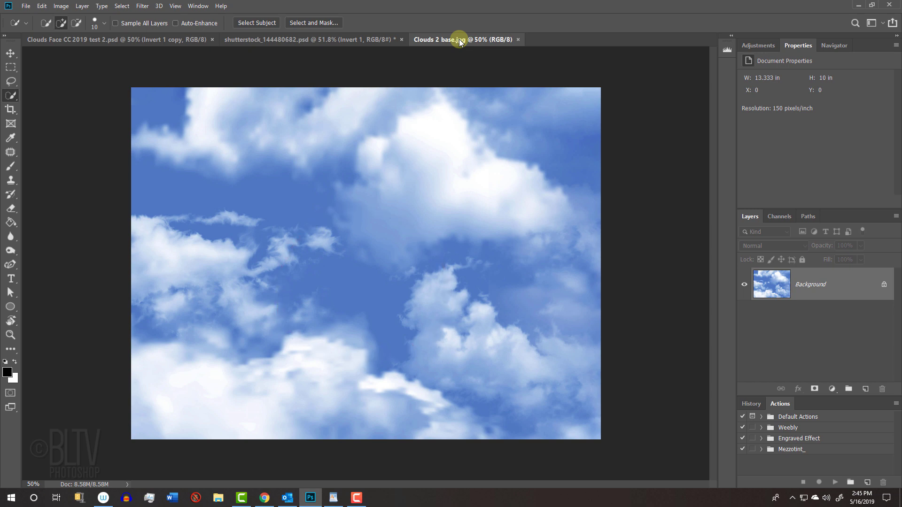
Step: Drag the Invert 1 head layer onto the Clouds 2 base.jpg canvas and set it to Screen
{"action": "left_click", "coordinate": [325, 41]}
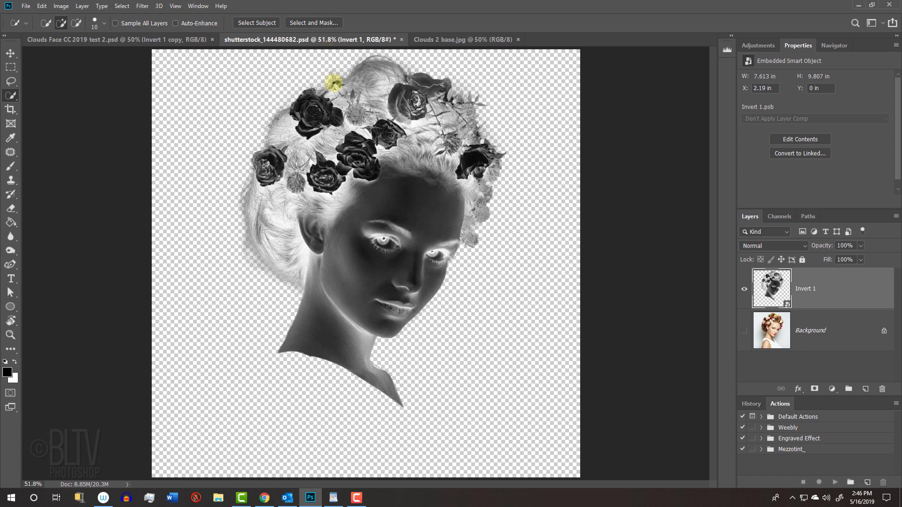
{"action": "key", "text": "v"}
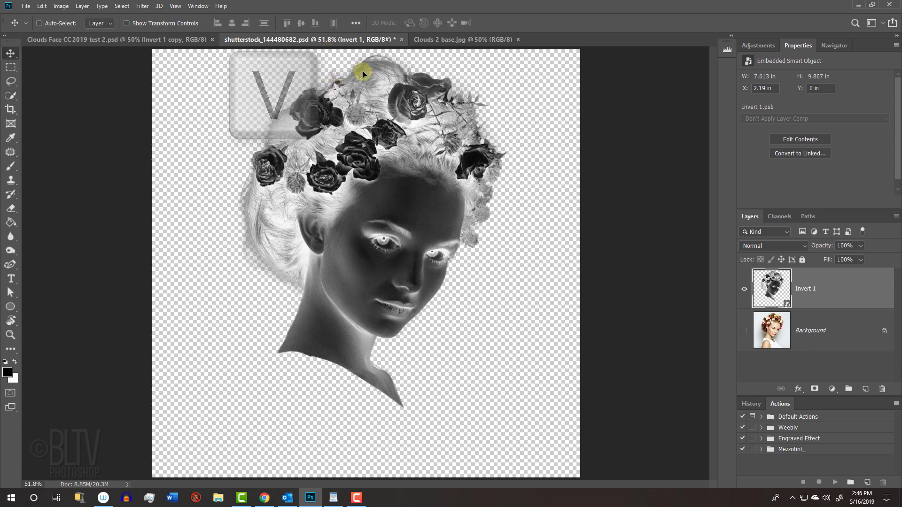
{"action": "left_click_drag", "start_coordinate": [363, 74], "coordinate": [431, 43]}
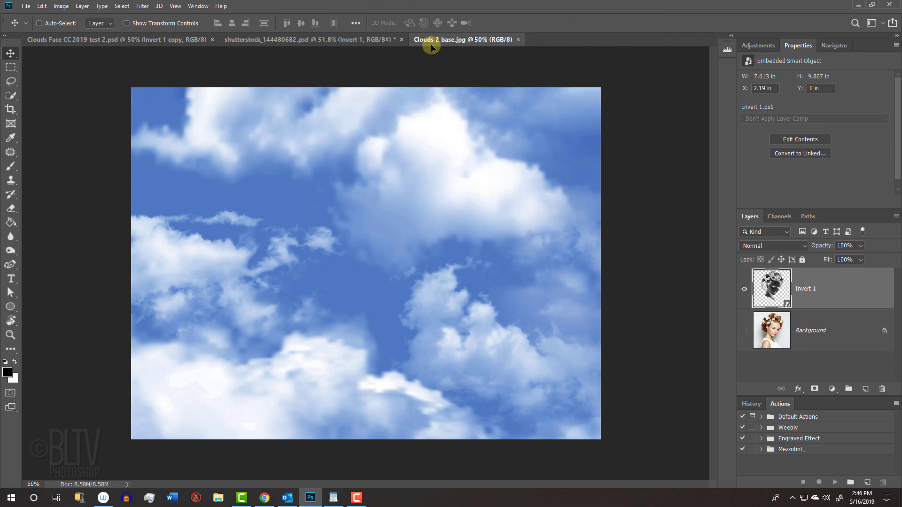
{"action": "left_click_drag", "start_coordinate": [430, 44], "coordinate": [344, 252]}
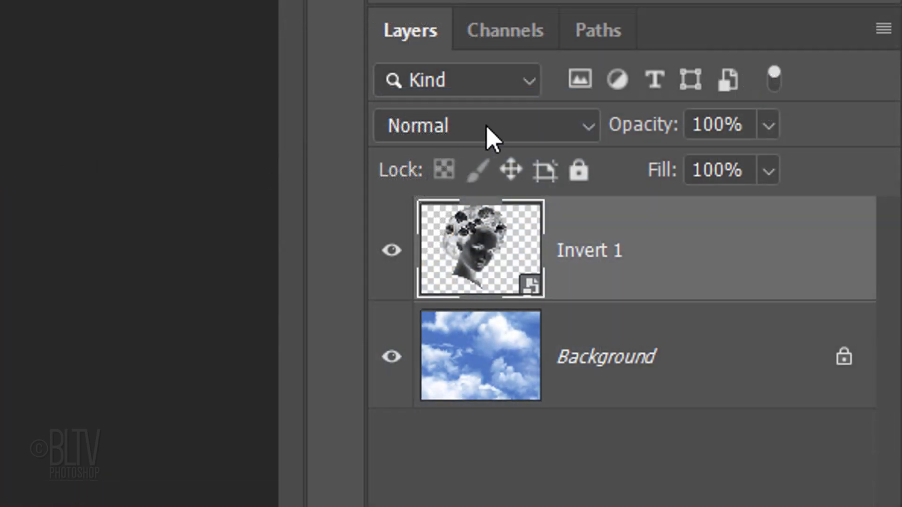
{"action": "left_click", "coordinate": [774, 247]}
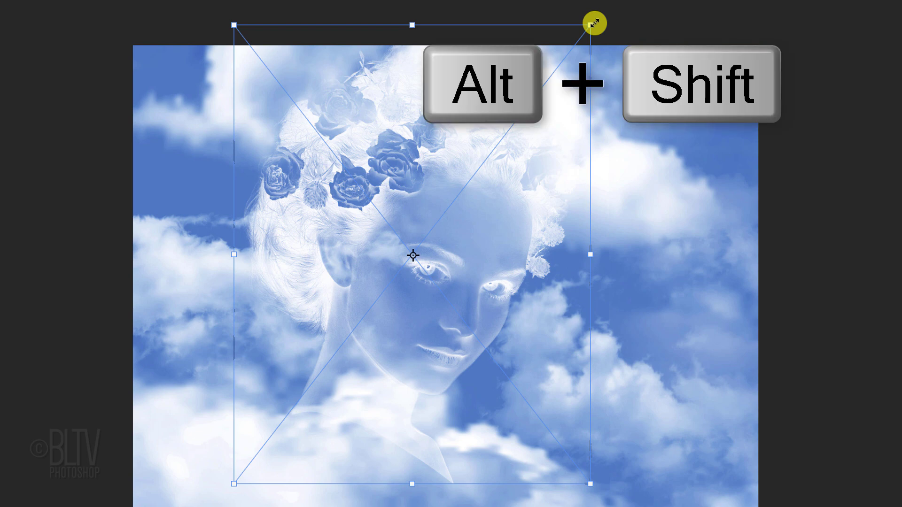
Step: Enlarge the inverted head from its centre, shift it right and down, and commit the transform
{"action": "left_click_drag", "start_coordinate": [594, 23], "coordinate": [619, 41]}
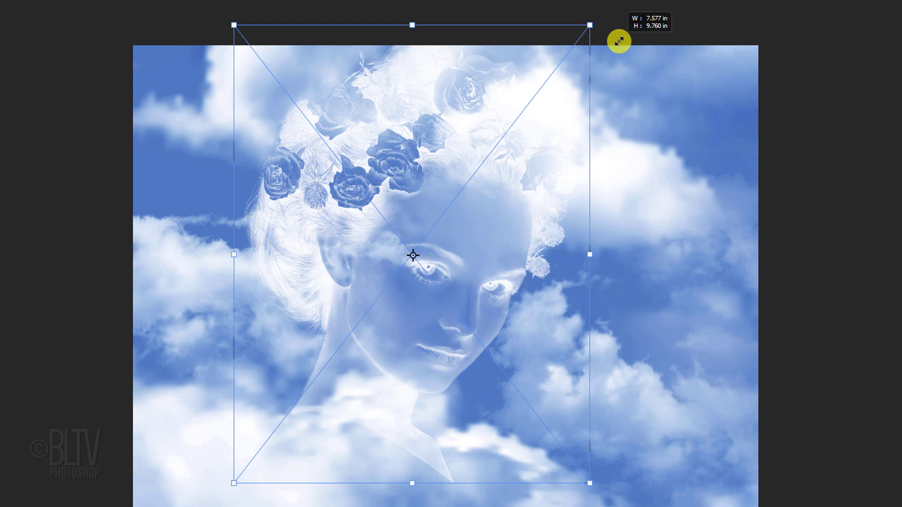
{"action": "left_click_drag", "start_coordinate": [619, 41], "coordinate": [620, 39]}
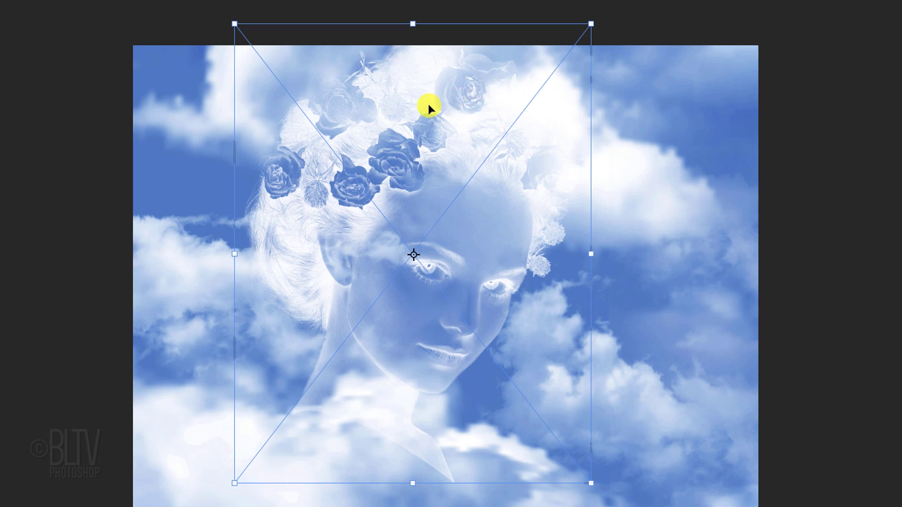
{"action": "left_click_drag", "start_coordinate": [427, 104], "coordinate": [455, 129]}
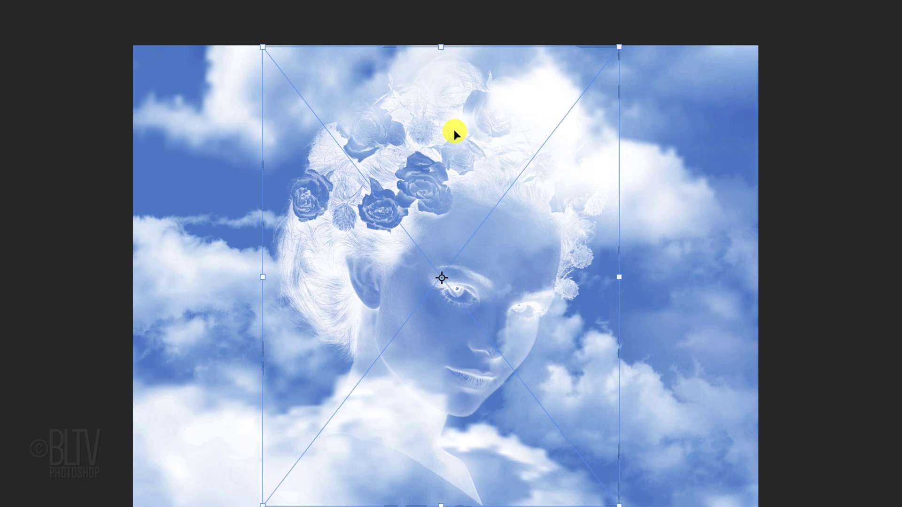
{"action": "key", "text": "Return"}
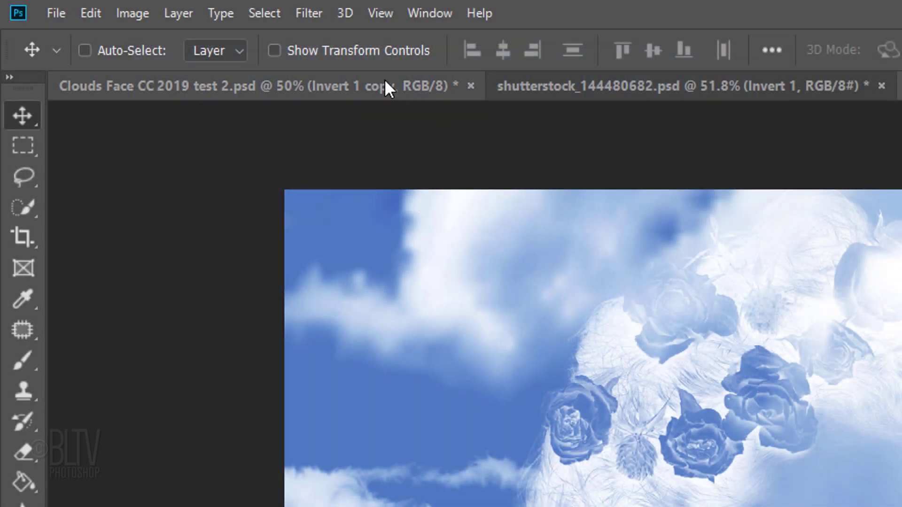
Step: Apply a 4-pixel Gaussian Blur smart filter to the Invert 1 head layer
{"action": "left_click", "coordinate": [308, 12]}
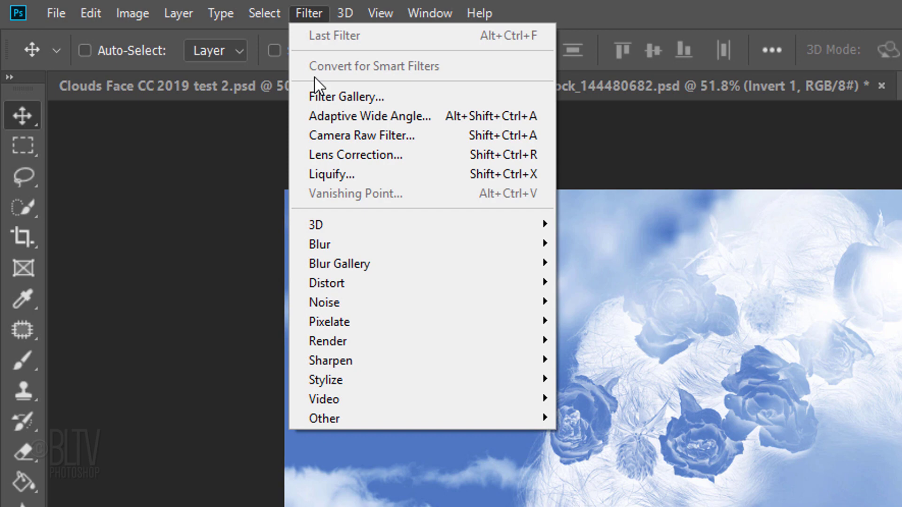
{"action": "mouse_move", "coordinate": [326, 244]}
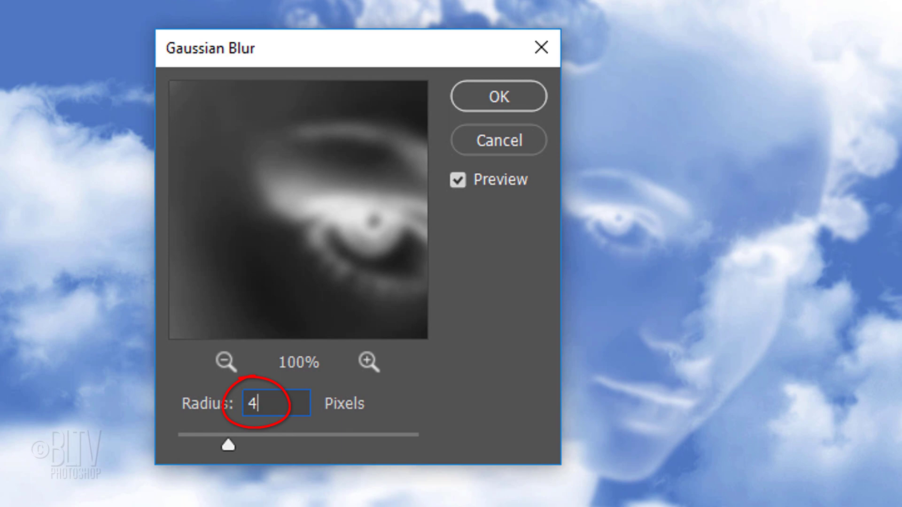
{"action": "left_click", "coordinate": [497, 97]}
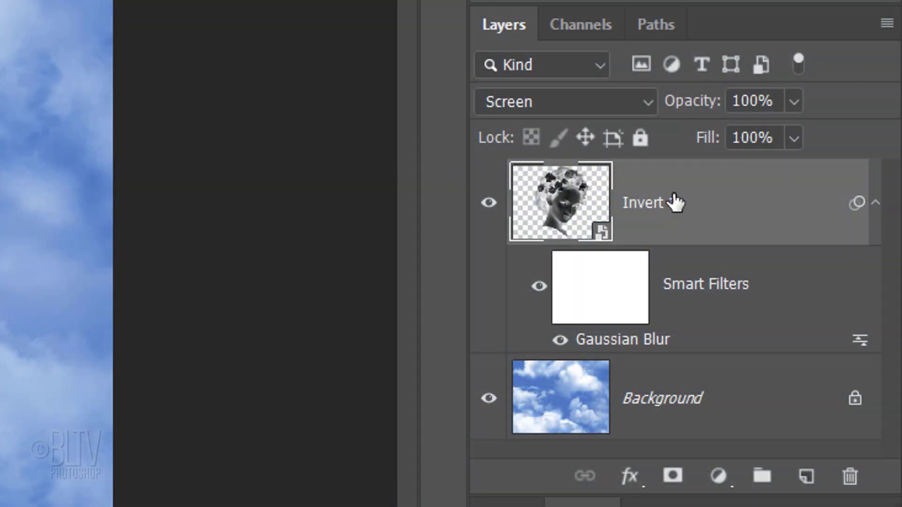
Step: Open the Layer Style blending options for the Invert 1 layer and reposition the dialog
{"action": "left_click", "coordinate": [756, 206]}
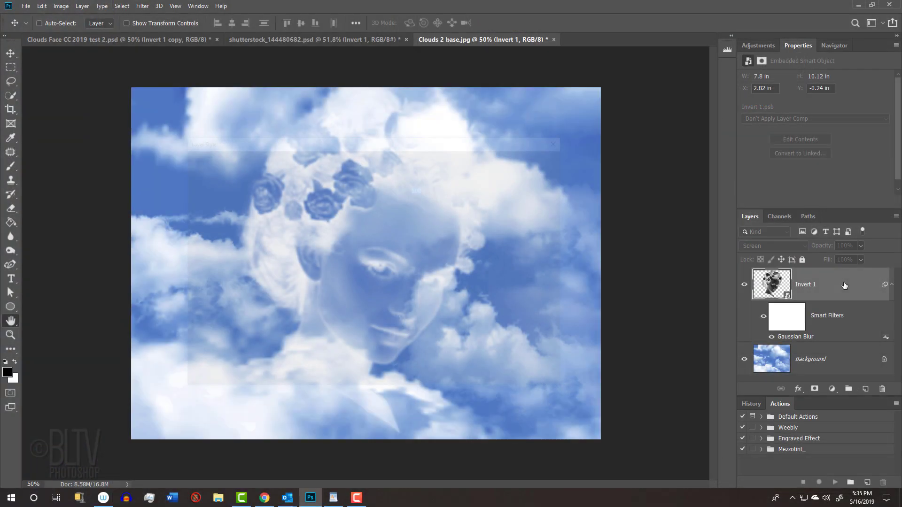
{"action": "double_click", "coordinate": [756, 205]}
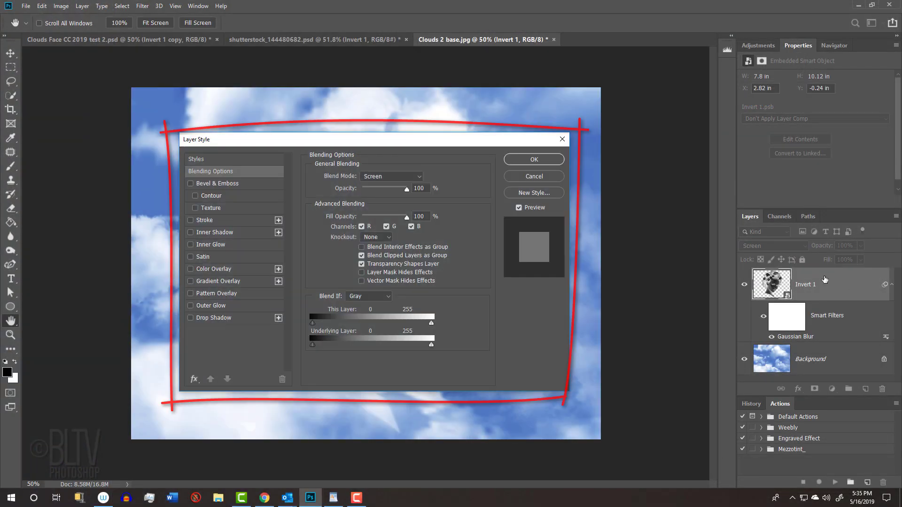
{"action": "left_click_drag", "start_coordinate": [306, 147], "coordinate": [568, 237]}
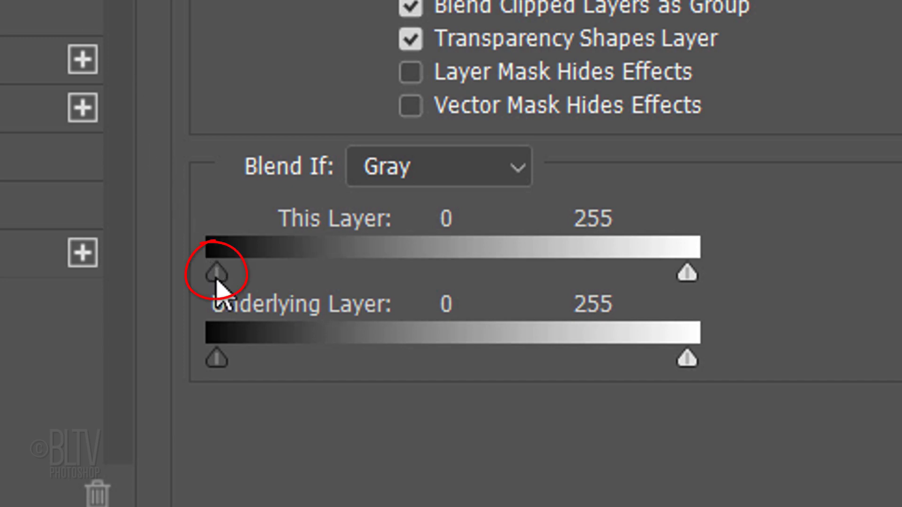
{"action": "left_click_drag", "start_coordinate": [216, 280], "coordinate": [436, 267]}
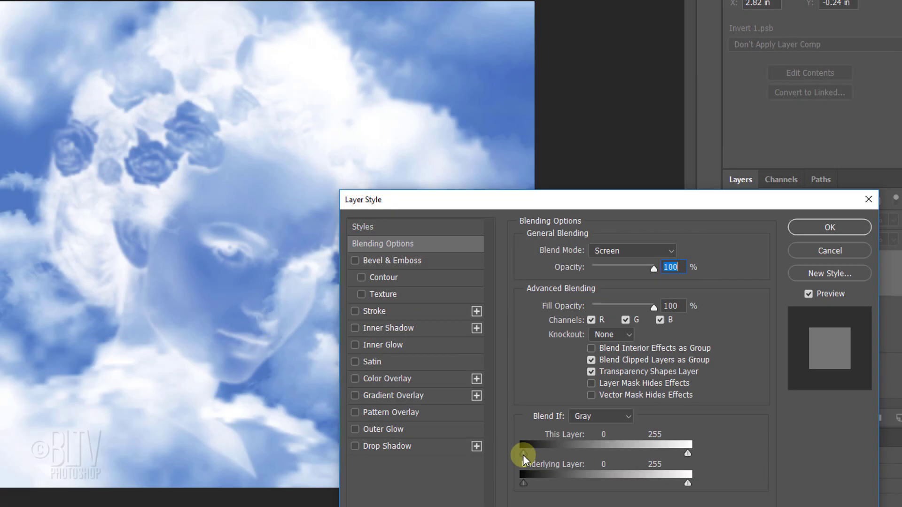
{"action": "mouse_move", "coordinate": [523, 455]}
{"action": "left_mouse_down"}
{"action": "mouse_move", "coordinate": [600, 447]}
{"action": "mouse_move", "coordinate": [512, 452]}
{"action": "left_mouse_up"}
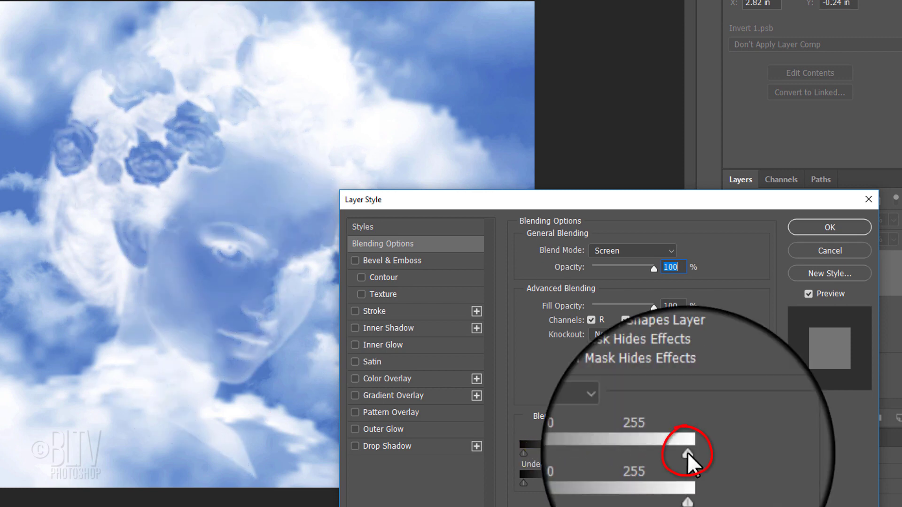
{"action": "left_click_drag", "start_coordinate": [687, 453], "coordinate": [708, 444]}
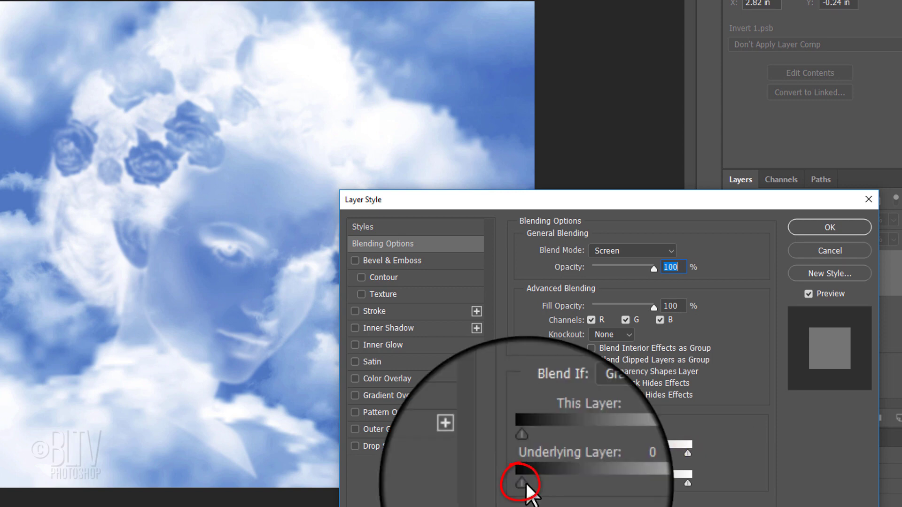
{"action": "left_click_drag", "start_coordinate": [526, 484], "coordinate": [489, 476]}
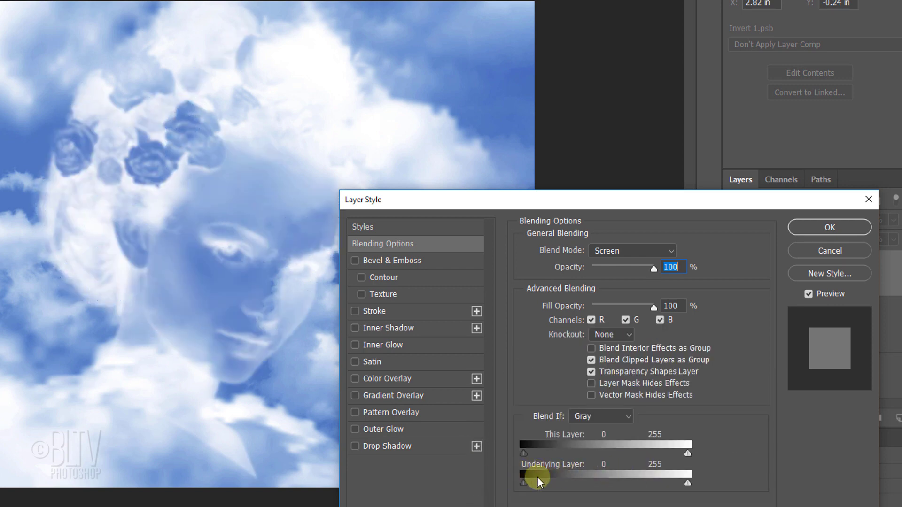
{"action": "left_click_drag", "start_coordinate": [685, 482], "coordinate": [700, 470]}
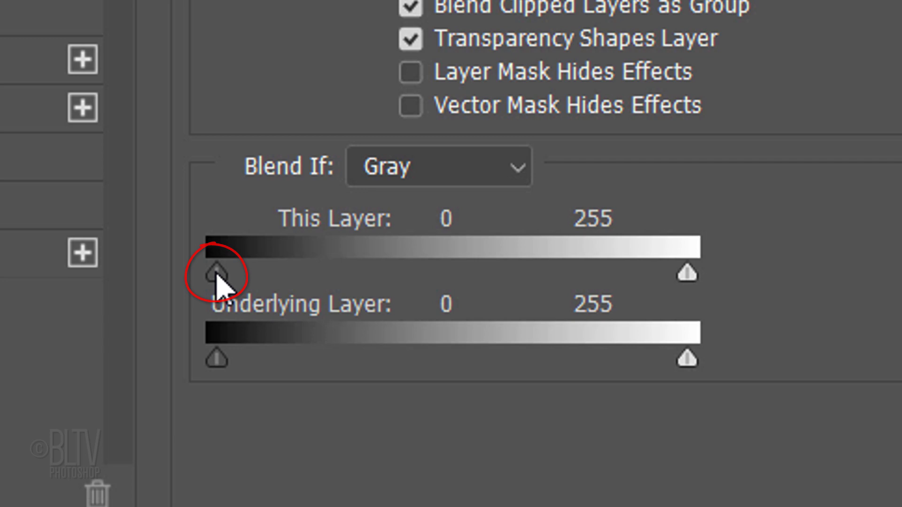
Step: Split the Blend If sliders to 0/87 on This Layer and 200/255 on Underlying Layer
{"action": "key", "text": "alt"}
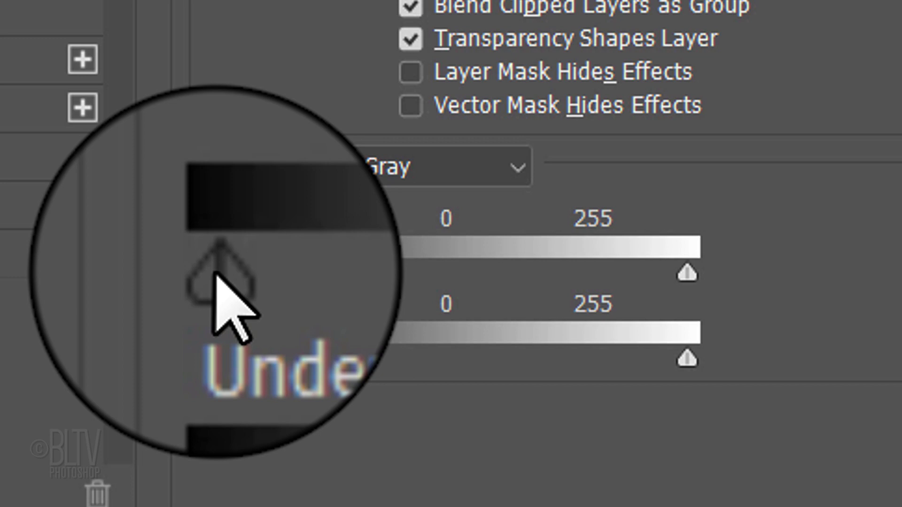
{"action": "left_click_drag", "start_coordinate": [217, 282], "coordinate": [455, 246]}
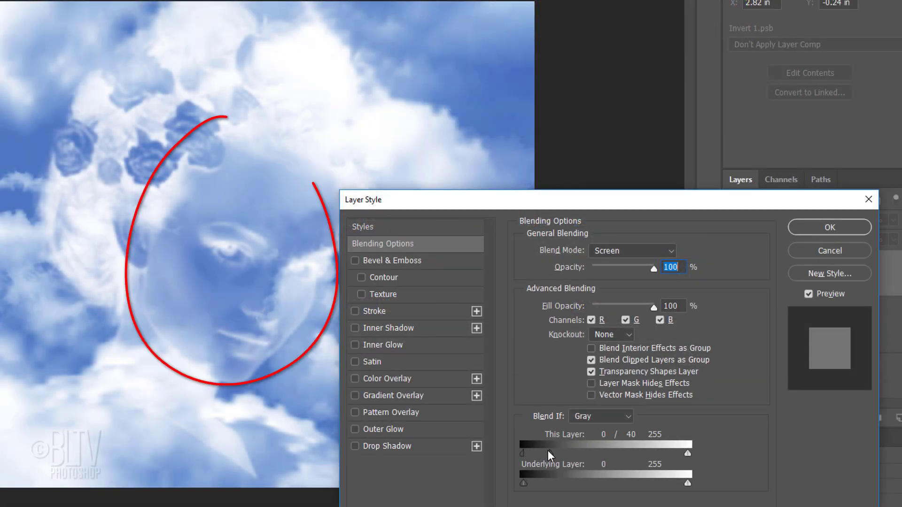
{"action": "left_click_drag", "start_coordinate": [547, 450], "coordinate": [578, 444]}
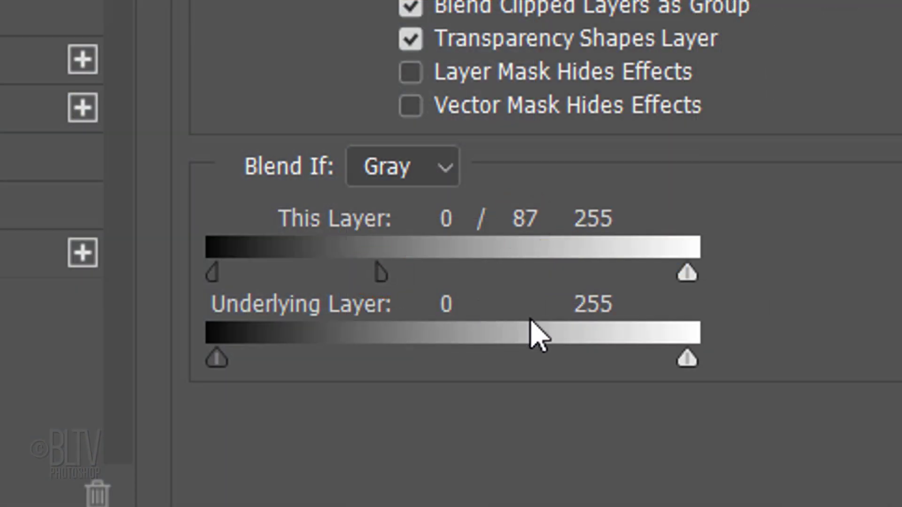
{"action": "key", "text": "alt"}
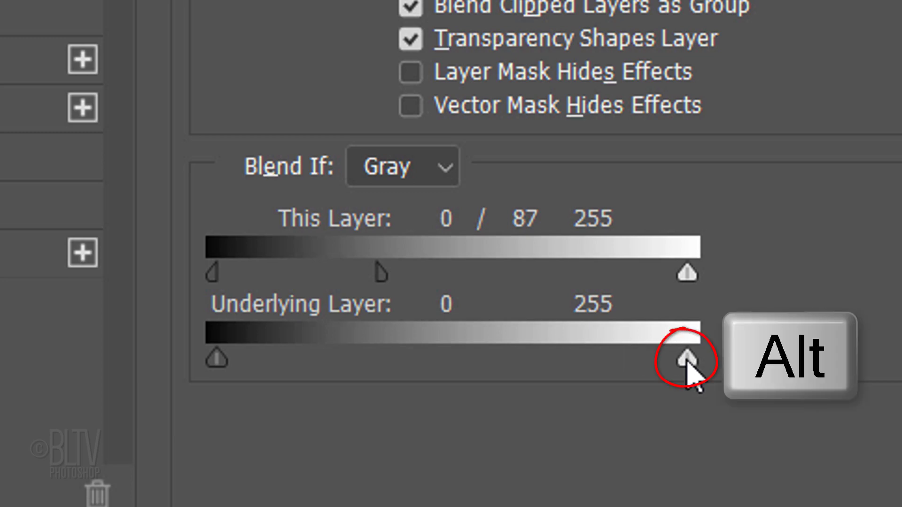
{"action": "left_click_drag", "start_coordinate": [686, 362], "coordinate": [587, 365]}
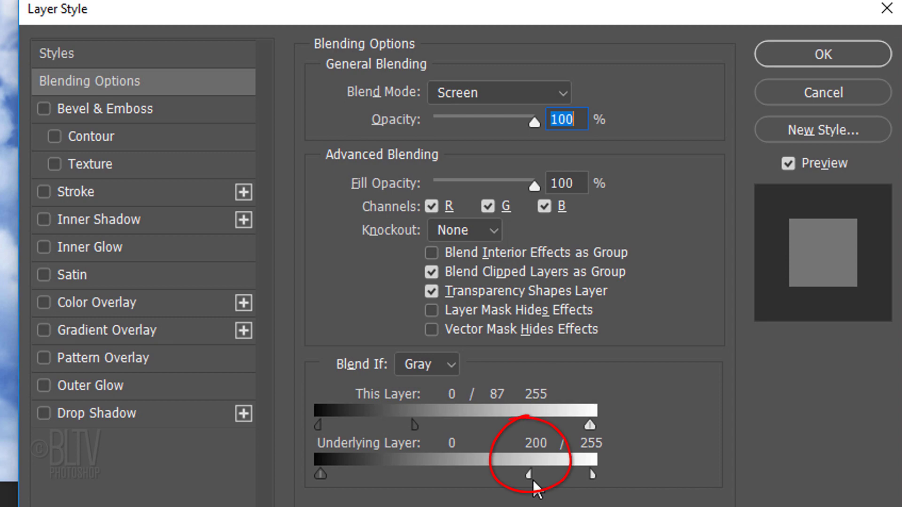
{"action": "left_click", "coordinate": [801, 49]}
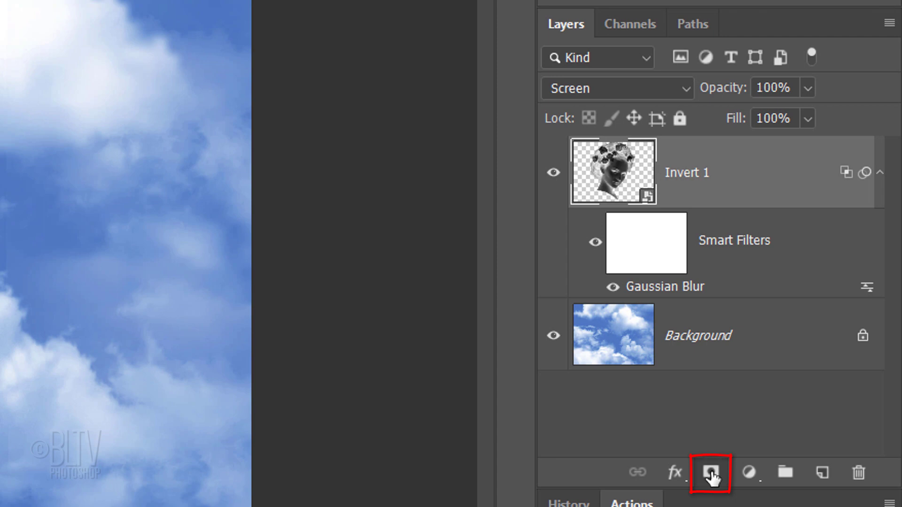
Step: Add a layer mask to Invert 1 and set up a soft round 35 px brush at 100% opacity
{"action": "left_click", "coordinate": [711, 473]}
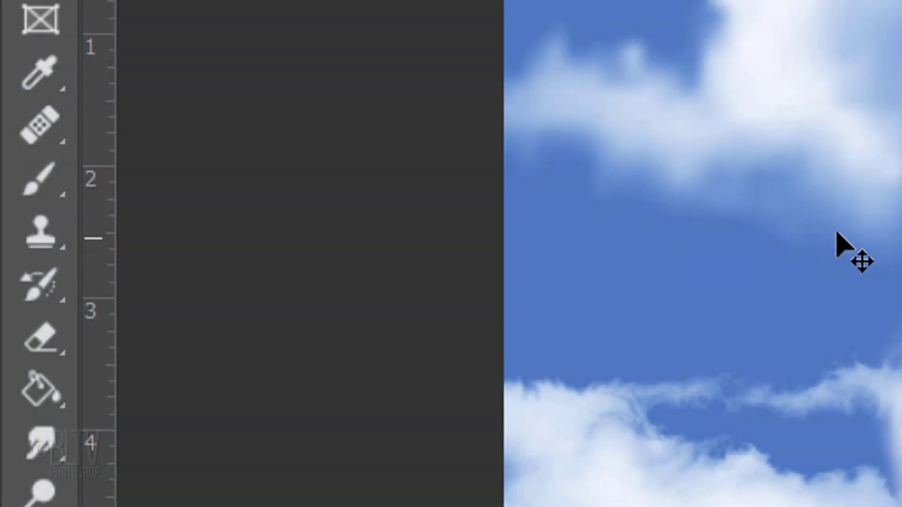
{"action": "right_click", "coordinate": [54, 188]}
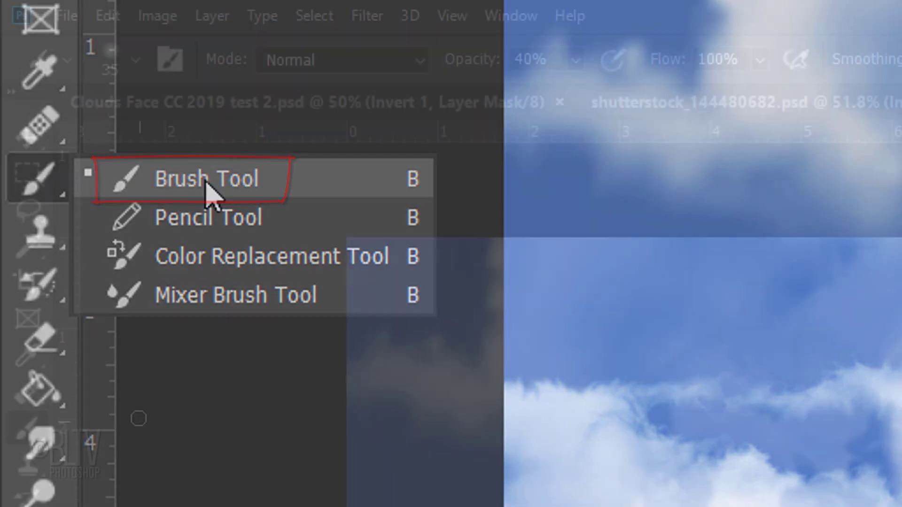
{"action": "left_click", "coordinate": [203, 181]}
{"action": "left_click", "coordinate": [135, 60]}
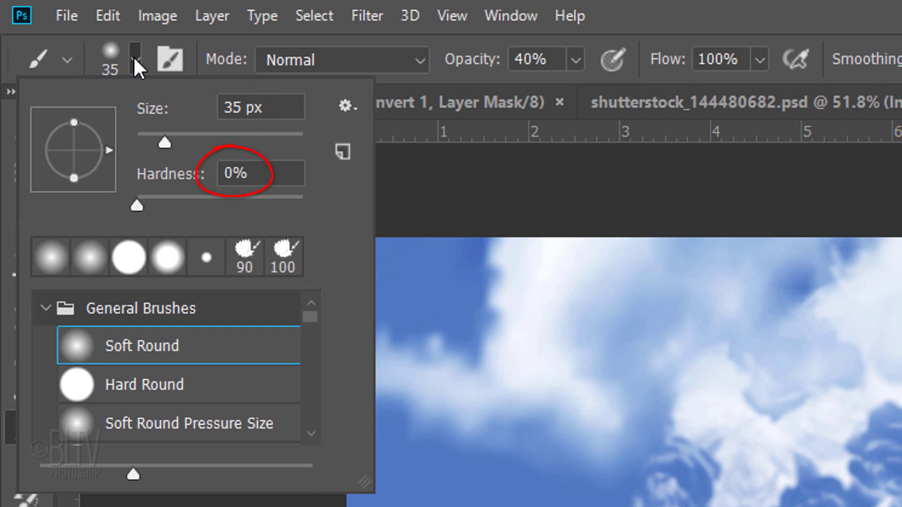
{"action": "left_click", "coordinate": [574, 60]}
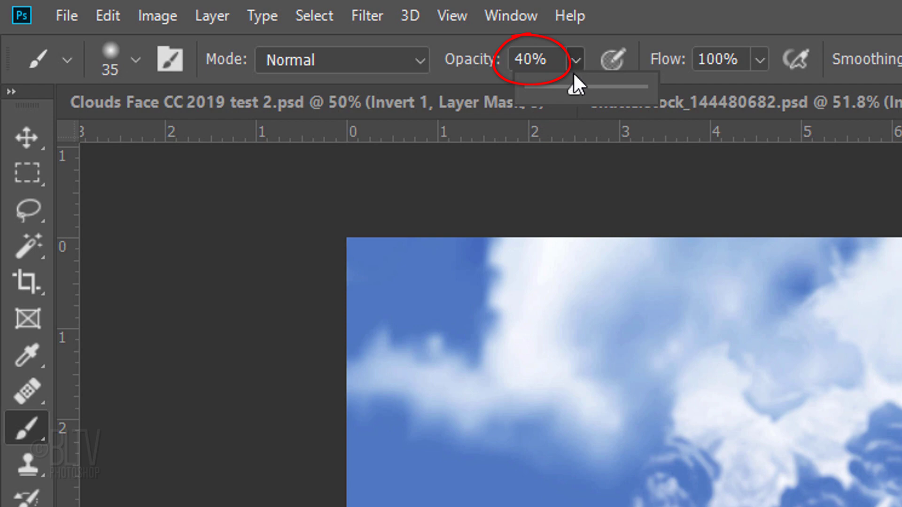
{"action": "left_click_drag", "start_coordinate": [573, 86], "coordinate": [720, 99]}
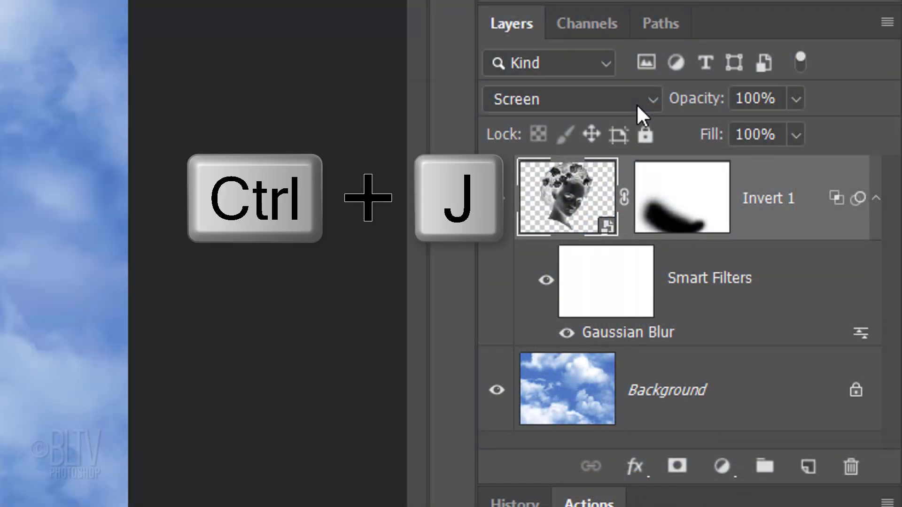
Step: Create 'Invert 1 copy', raise its Gaussian Blur smart filter to 30 pixels, and set opacity to 50%
{"action": "key", "text": "ctrl+j"}
{"action": "double_click", "coordinate": [614, 336]}
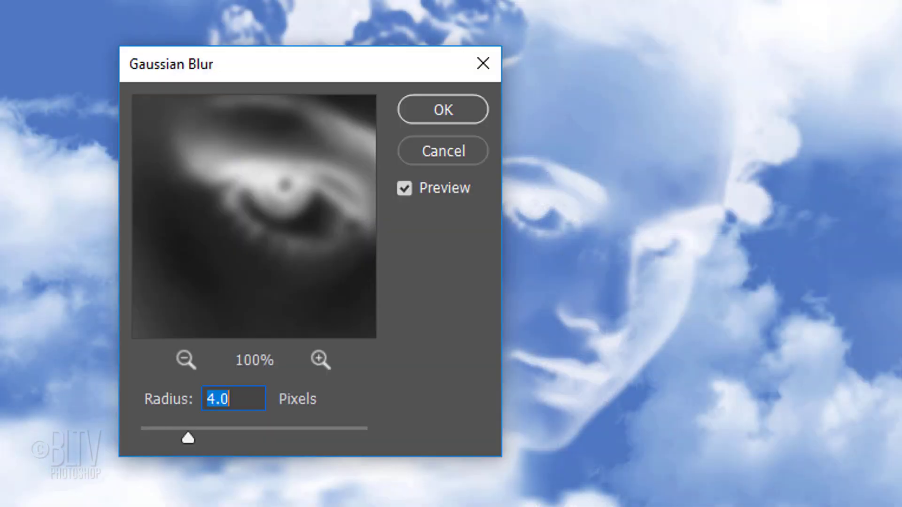
{"action": "type", "text": "30"}
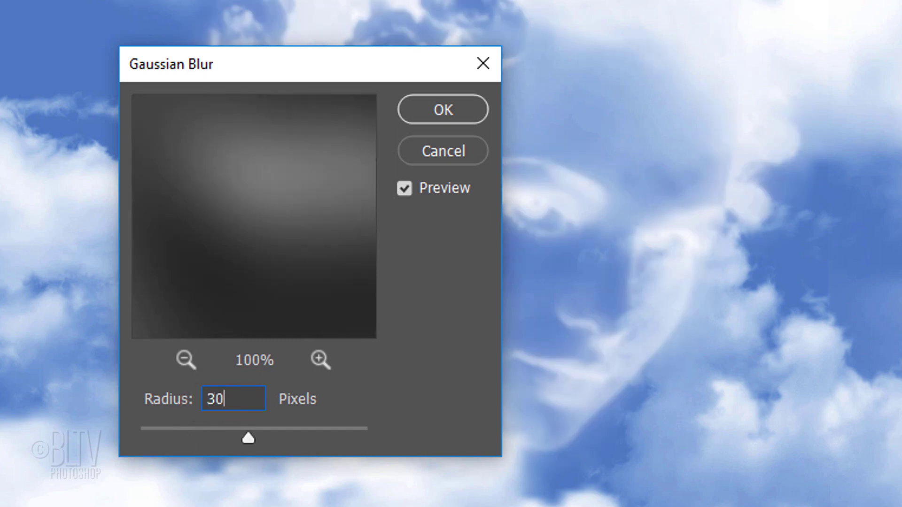
{"action": "key", "text": "Return"}
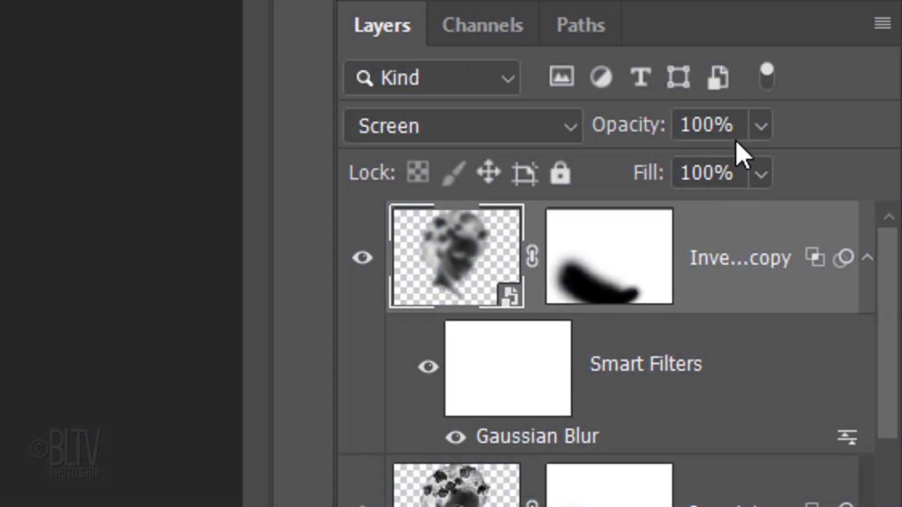
{"action": "left_click", "coordinate": [719, 125]}
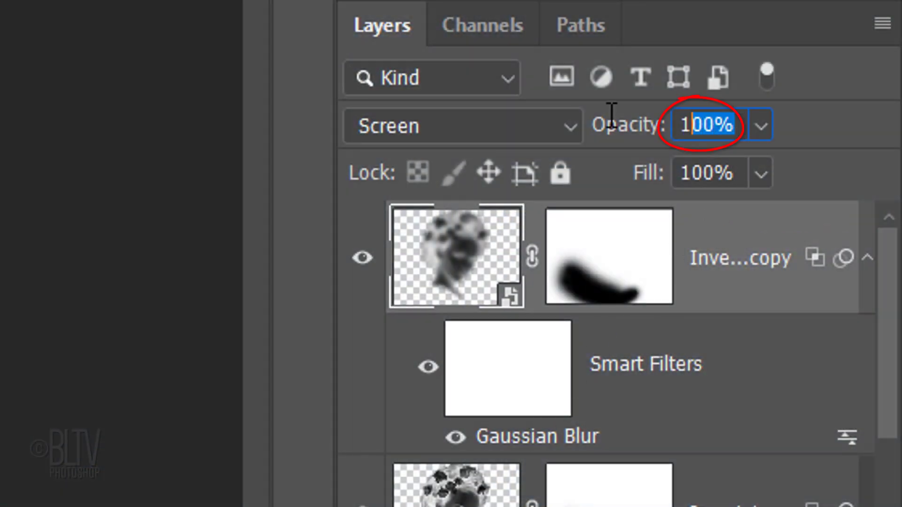